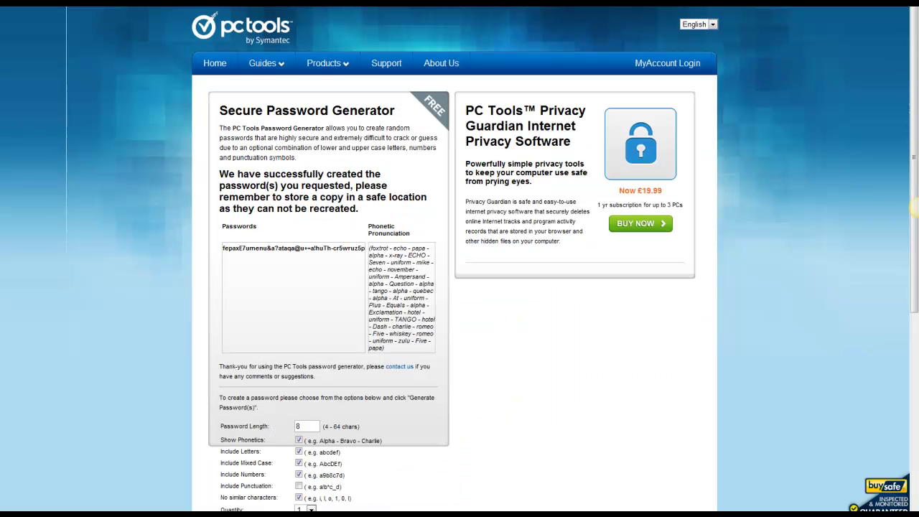
Step: Set the password length to 40 characters and generate a new password with the existing character options
{"action": "scroll", "coordinate": [138, 292], "scroll_direction": "down", "scroll_amount": 2}
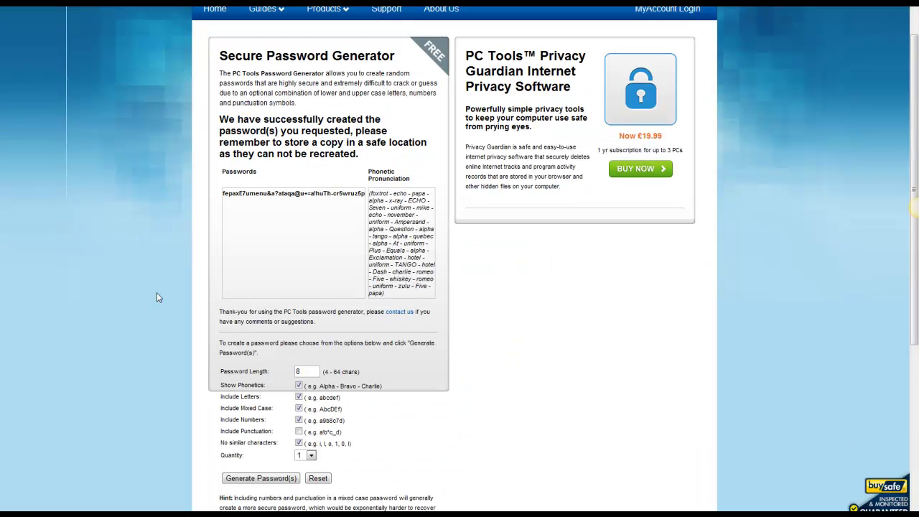
{"action": "double_click", "coordinate": [312, 371]}
{"action": "type", "text": "40"}
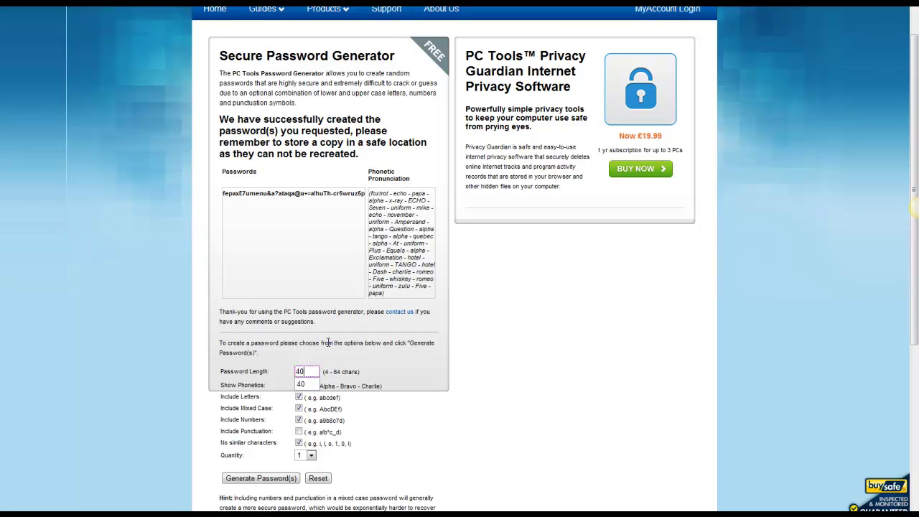
{"action": "left_click", "coordinate": [264, 478]}
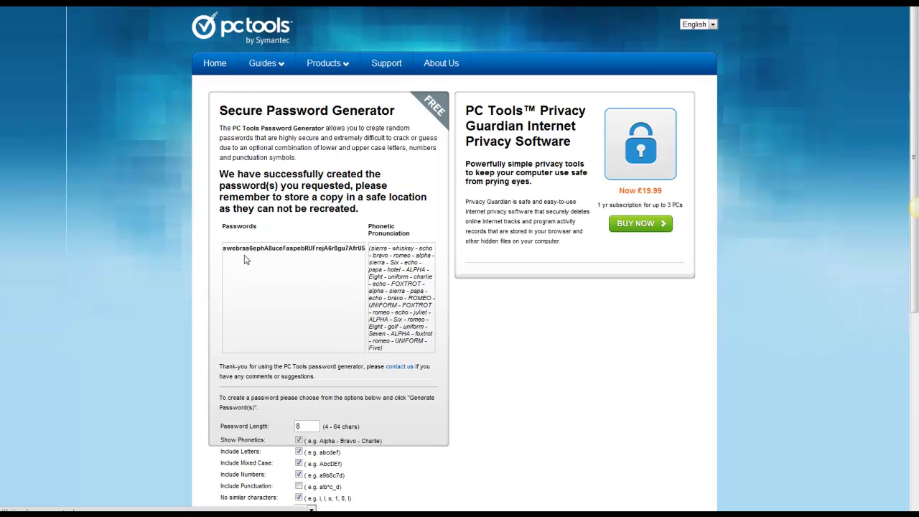
Step: Highlight the full generated password in the results box to inspect it
{"action": "left_click_drag", "start_coordinate": [224, 250], "coordinate": [364, 253]}
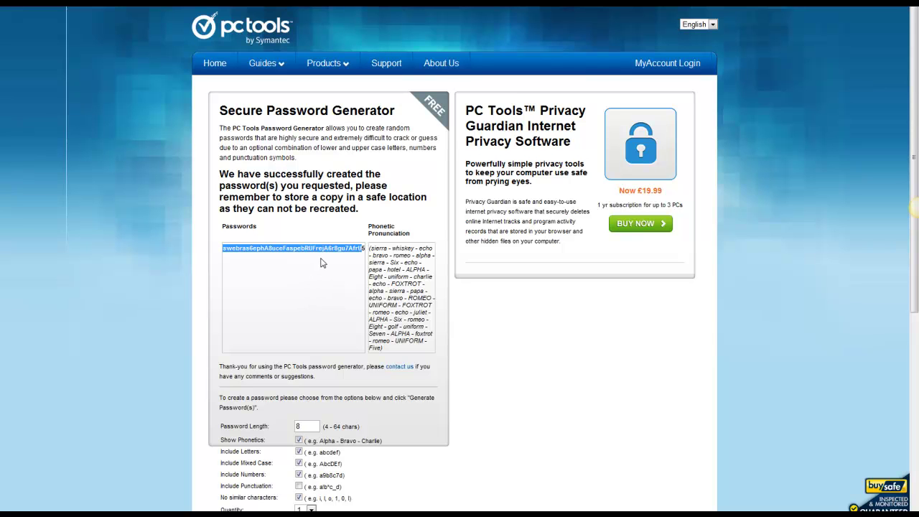
{"action": "left_click", "coordinate": [754, 236]}
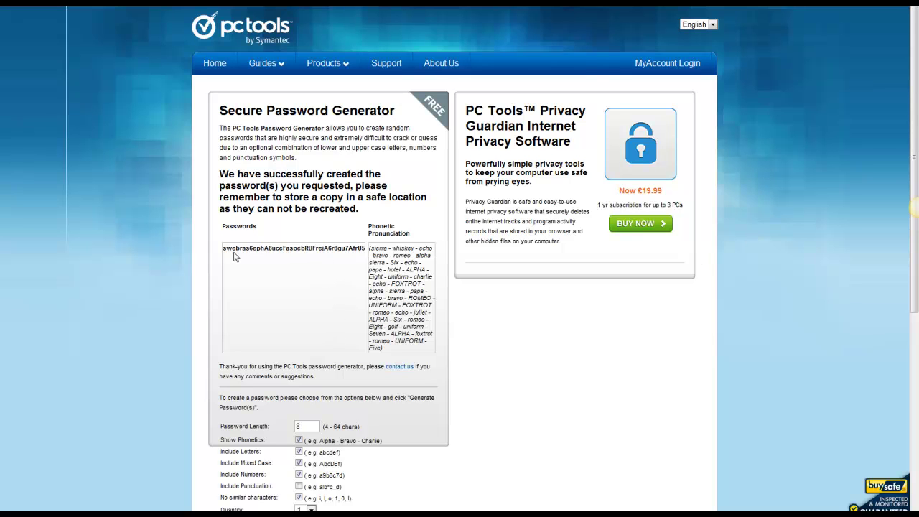
{"action": "left_click_drag", "start_coordinate": [222, 249], "coordinate": [365, 259]}
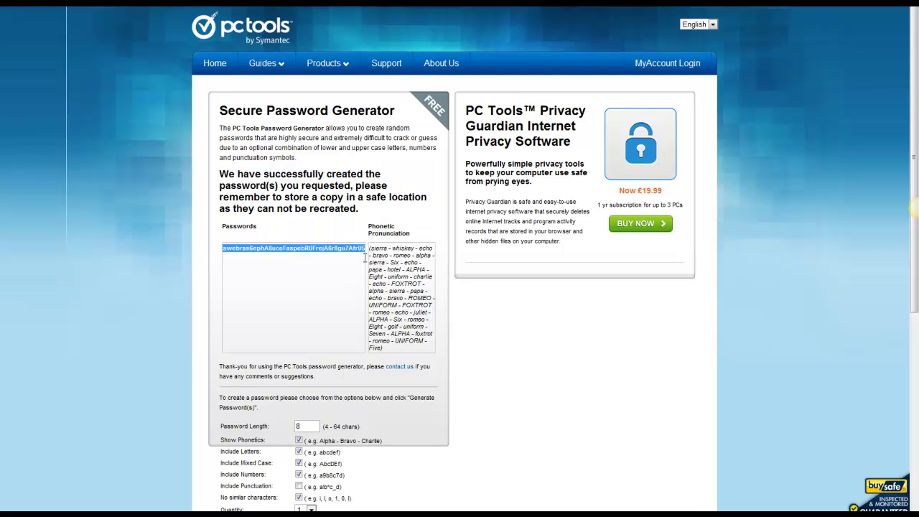
{"action": "left_click", "coordinate": [305, 250]}
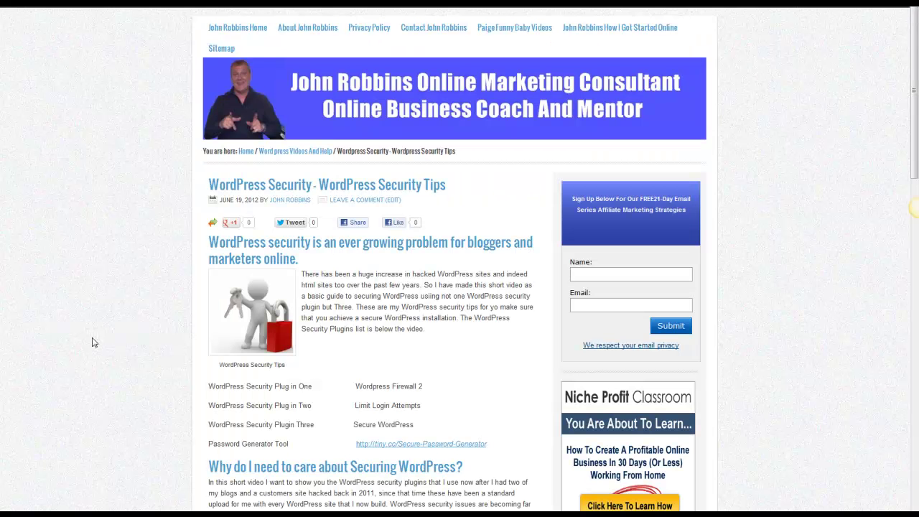
Step: Review the plugin list in the WordPress Security Tips post, highlighting Wordpress Firewall 2, Limit Login Attempts and Secure WordPress
{"action": "scroll", "coordinate": [100, 341], "scroll_direction": "down", "scroll_amount": 3}
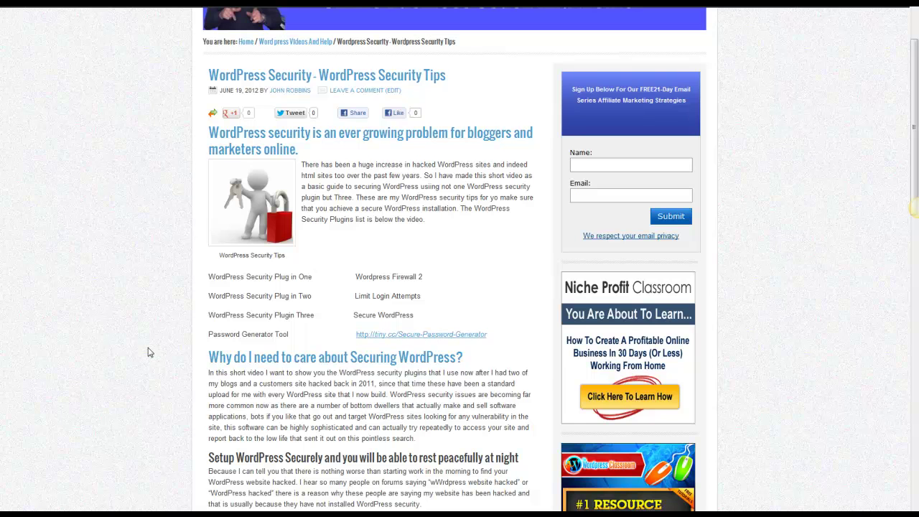
{"action": "scroll", "coordinate": [149, 351], "scroll_direction": "up", "scroll_amount": 2}
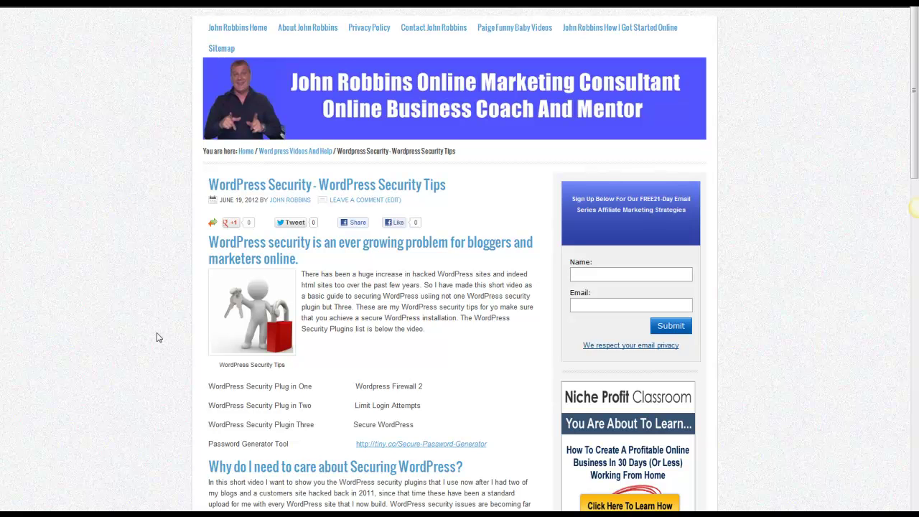
{"action": "scroll", "coordinate": [193, 359], "scroll_direction": "down", "scroll_amount": 1}
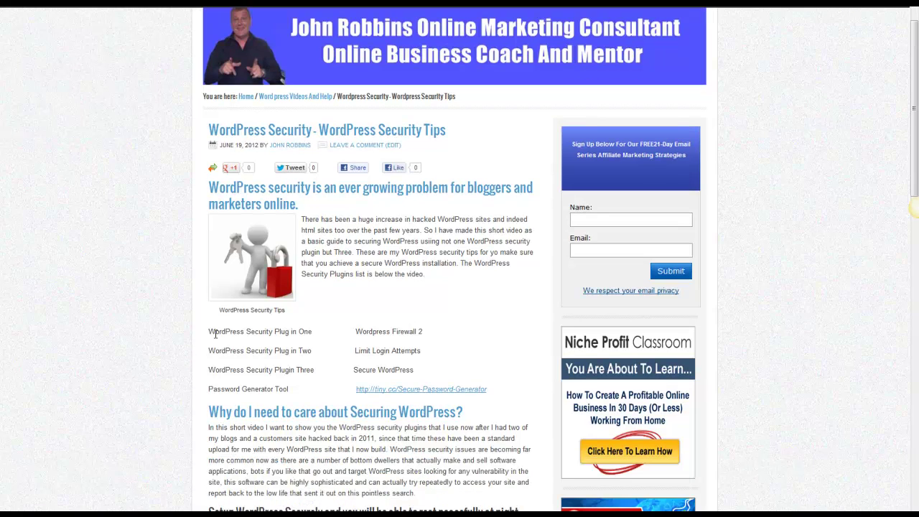
{"action": "left_click_drag", "start_coordinate": [428, 332], "coordinate": [355, 334]}
{"action": "left_click", "coordinate": [312, 328]}
{"action": "left_click_drag", "start_coordinate": [354, 351], "coordinate": [427, 351]}
{"action": "left_click_drag", "start_coordinate": [353, 370], "coordinate": [425, 368]}
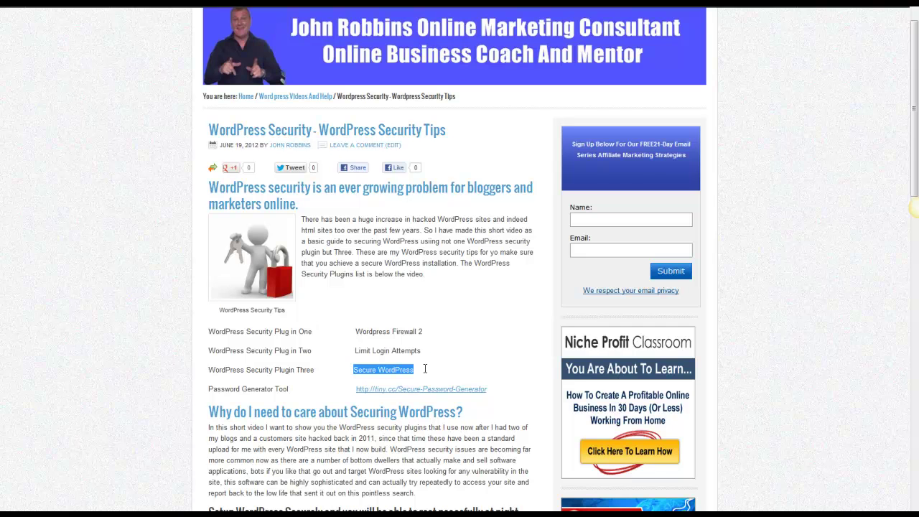
{"action": "scroll", "coordinate": [137, 388], "scroll_direction": "up", "scroll_amount": 1}
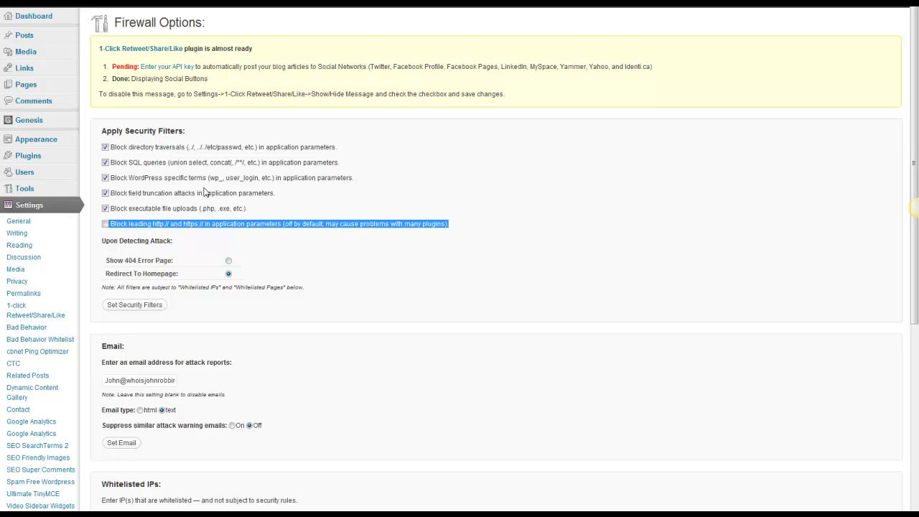
Step: Examine the Firewall Options page in WordPress admin, covering security filters, attack report email, whitelisted IPs and whitelisted pages
{"action": "left_click", "coordinate": [441, 259]}
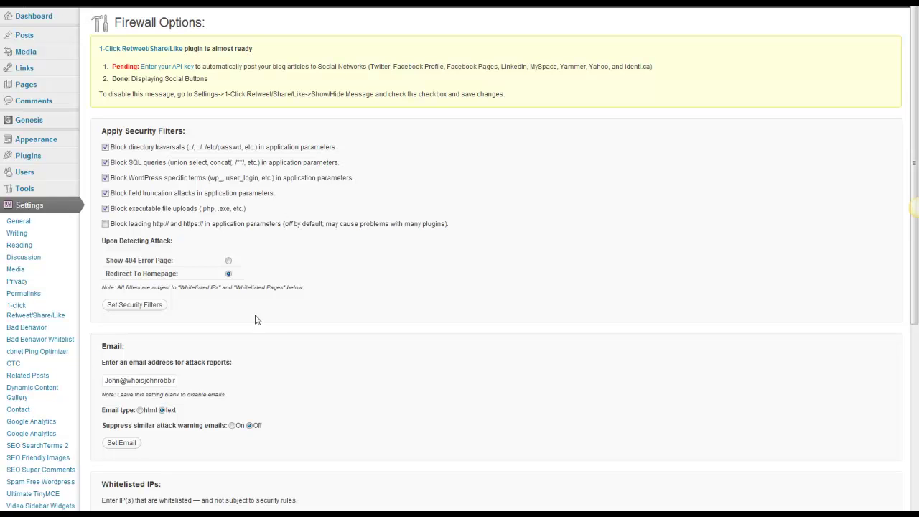
{"action": "scroll", "coordinate": [267, 330], "scroll_direction": "down", "scroll_amount": 2}
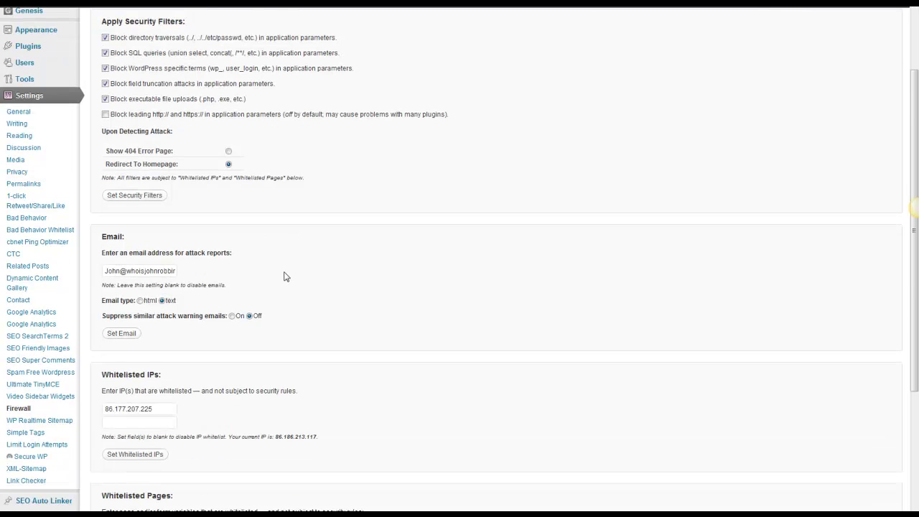
{"action": "scroll", "coordinate": [284, 276], "scroll_direction": "down", "scroll_amount": 1}
{"action": "scroll", "coordinate": [283, 276], "scroll_direction": "down", "scroll_amount": 2}
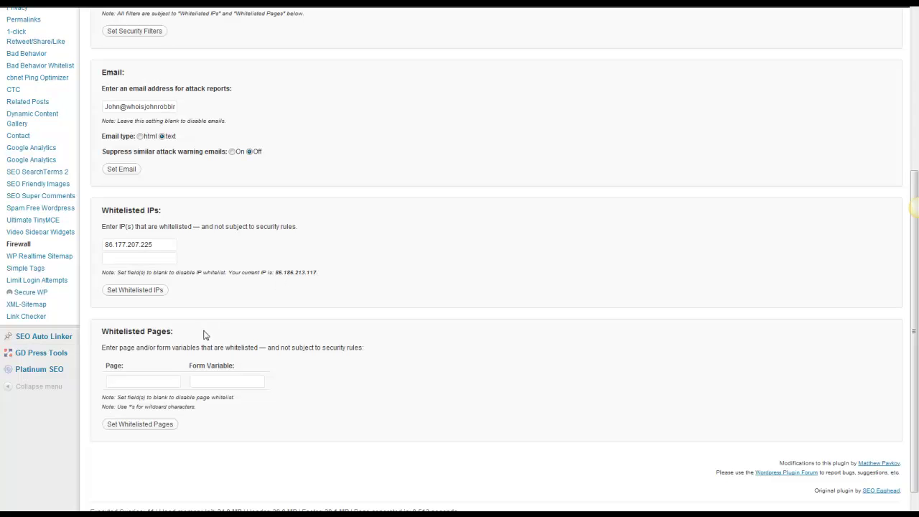
{"action": "left_click_drag", "start_coordinate": [155, 246], "coordinate": [101, 247]}
{"action": "left_click", "coordinate": [435, 260]}
{"action": "scroll", "coordinate": [398, 340], "scroll_direction": "up", "scroll_amount": 4}
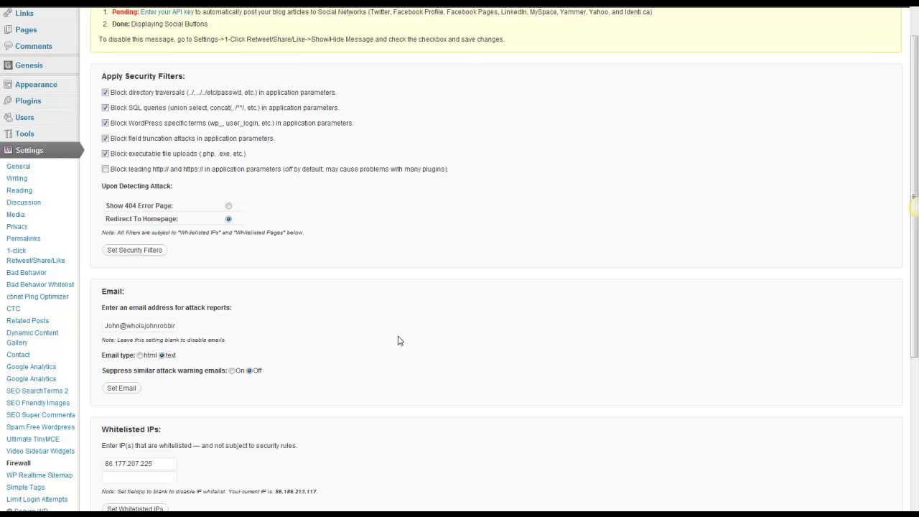
{"action": "scroll", "coordinate": [398, 341], "scroll_direction": "up", "scroll_amount": 1}
{"action": "scroll", "coordinate": [399, 340], "scroll_direction": "down", "scroll_amount": 2}
{"action": "scroll", "coordinate": [399, 340], "scroll_direction": "up", "scroll_amount": 2}
{"action": "scroll", "coordinate": [398, 341], "scroll_direction": "down", "scroll_amount": 2}
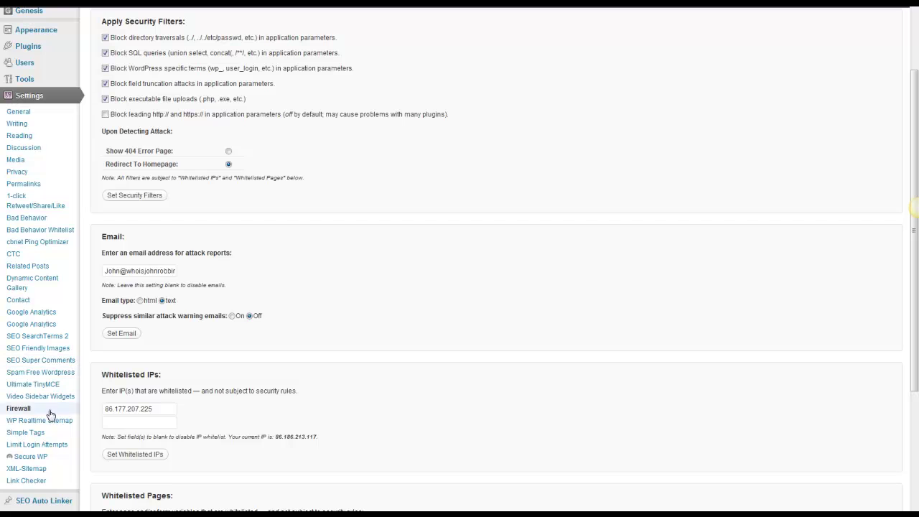
Step: Open the Secure WP settings and examine its configuration options
{"action": "left_click", "coordinate": [32, 459]}
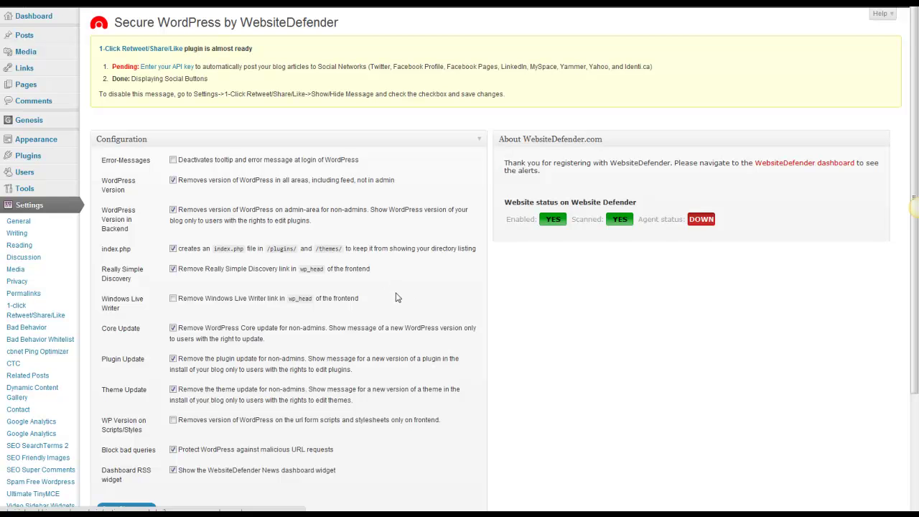
{"action": "scroll", "coordinate": [394, 297], "scroll_direction": "down", "scroll_amount": 1}
{"action": "scroll", "coordinate": [395, 298], "scroll_direction": "up", "scroll_amount": 1}
{"action": "scroll", "coordinate": [409, 294], "scroll_direction": "down", "scroll_amount": 1}
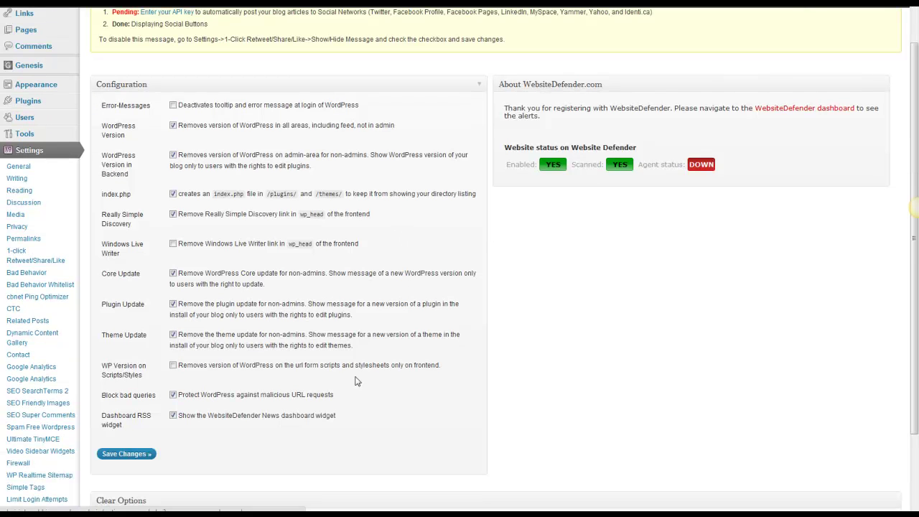
{"action": "scroll", "coordinate": [353, 376], "scroll_direction": "up", "scroll_amount": 1}
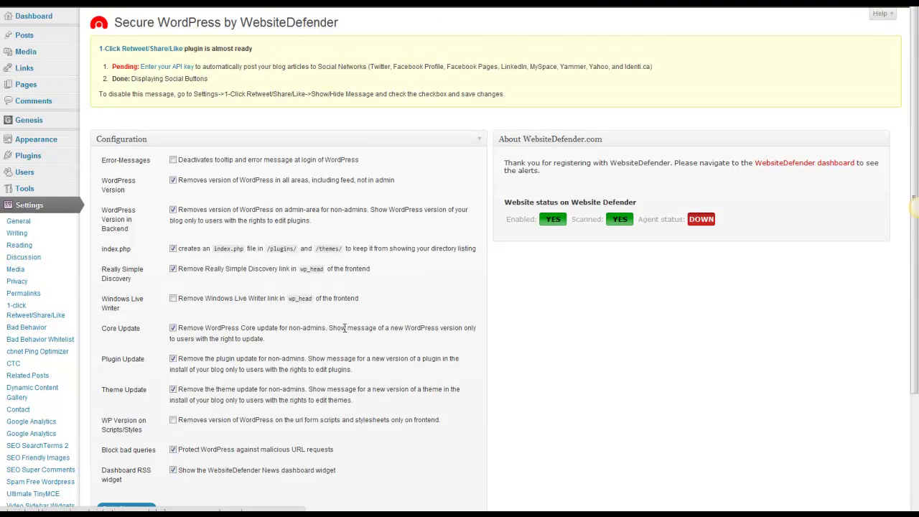
{"action": "scroll", "coordinate": [207, 297], "scroll_direction": "down", "scroll_amount": 2}
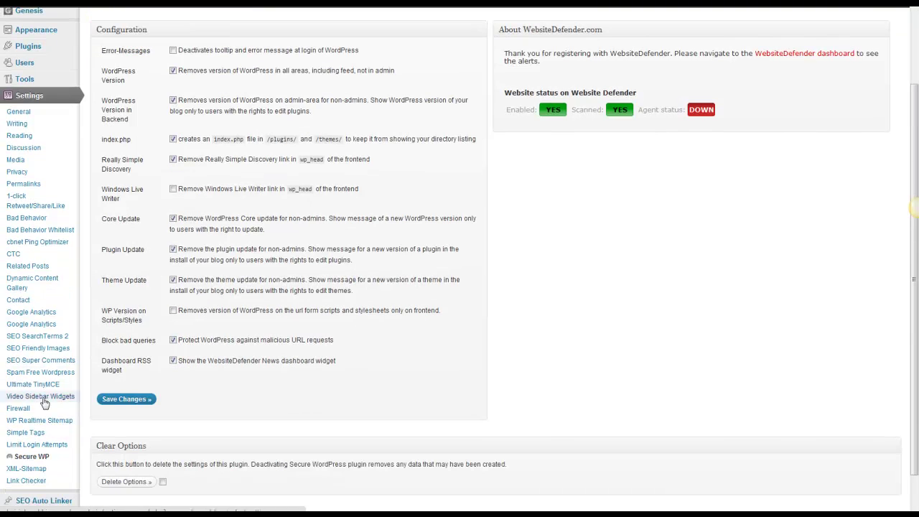
Step: Open the Limit Login Attempts settings and examine the allowed retries, lockout options and lockout log
{"action": "left_click", "coordinate": [50, 445]}
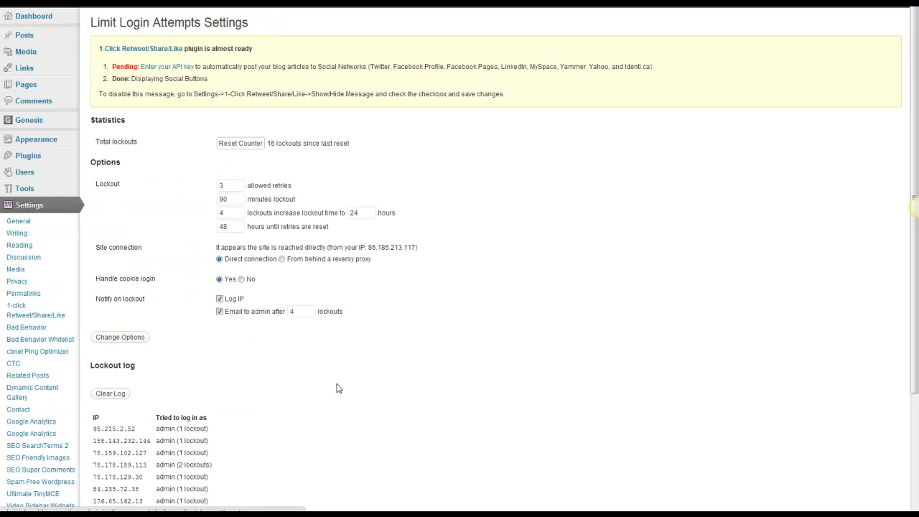
{"action": "left_click_drag", "start_coordinate": [233, 184], "coordinate": [205, 184]}
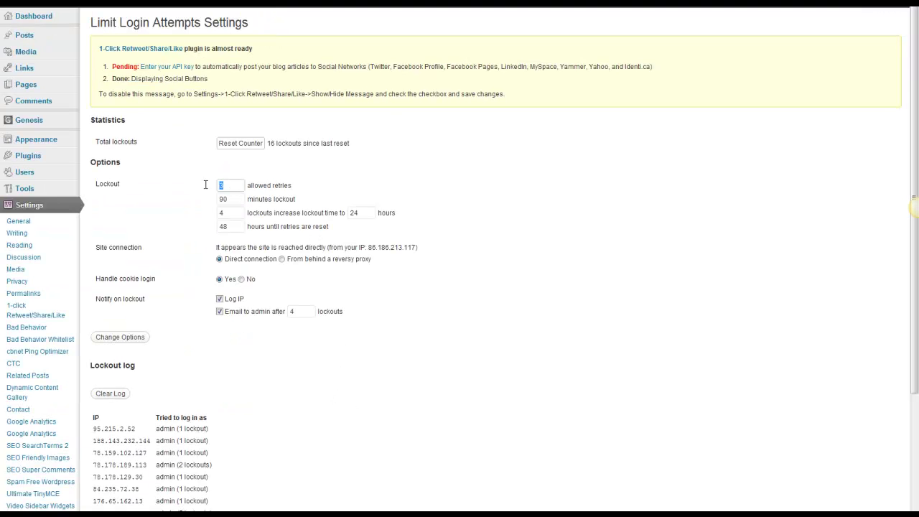
{"action": "left_click", "coordinate": [202, 190]}
{"action": "scroll", "coordinate": [202, 190], "scroll_direction": "down", "scroll_amount": 3}
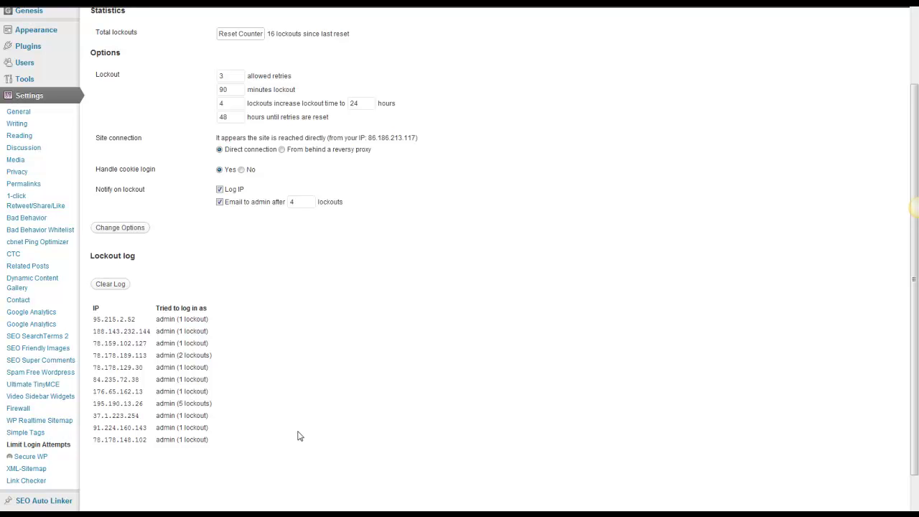
{"action": "scroll", "coordinate": [298, 433], "scroll_direction": "up", "scroll_amount": 3}
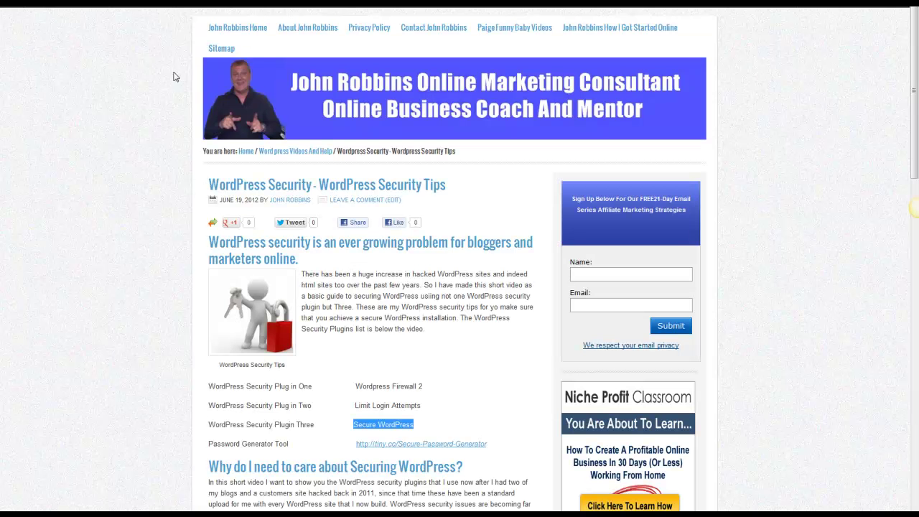
Step: Read through the WordPress Security Tips post down to the comment section and return to its plugin list
{"action": "scroll", "coordinate": [139, 185], "scroll_direction": "down", "scroll_amount": 5}
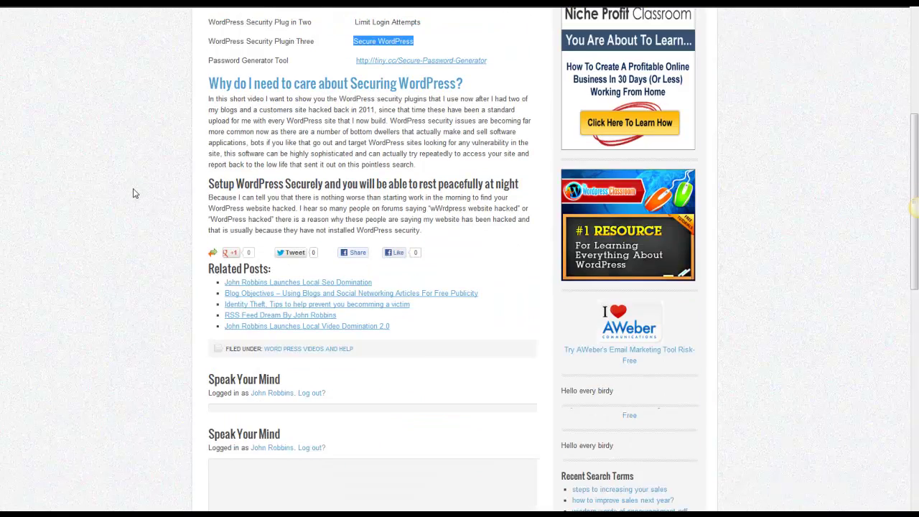
{"action": "scroll", "coordinate": [128, 196], "scroll_direction": "up", "scroll_amount": 1}
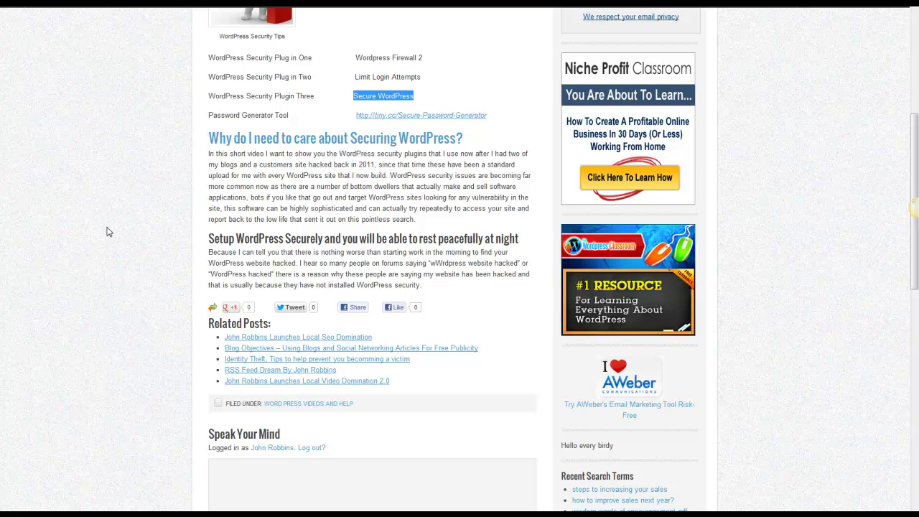
{"action": "scroll", "coordinate": [107, 232], "scroll_direction": "up", "scroll_amount": 3}
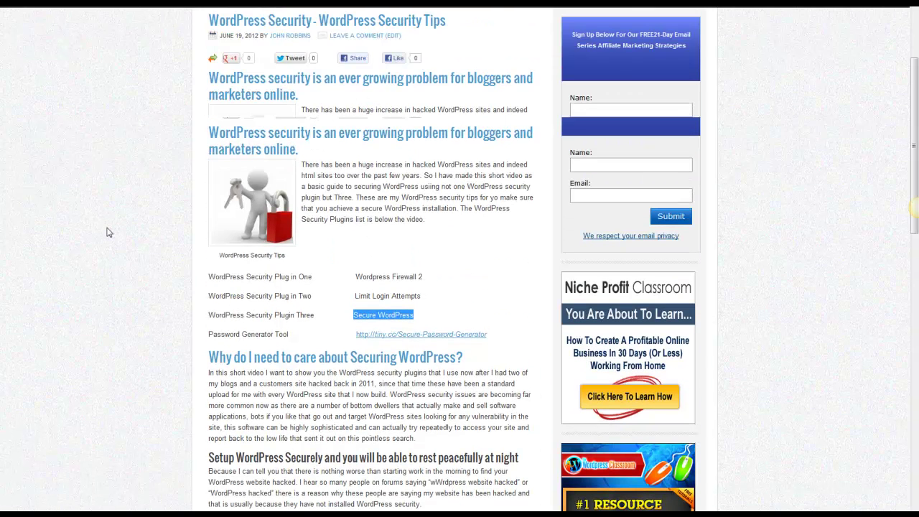
{"action": "scroll", "coordinate": [20, 275], "scroll_direction": "up", "scroll_amount": 2}
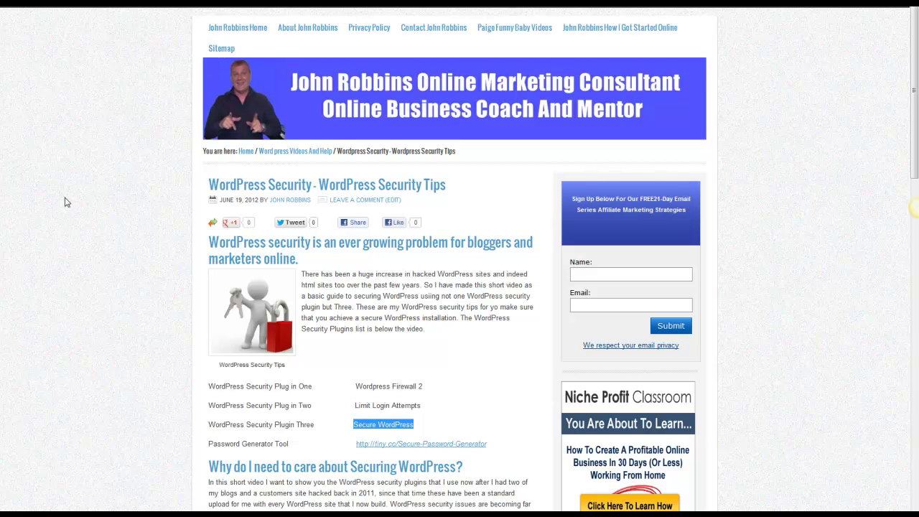
{"action": "scroll", "coordinate": [65, 203], "scroll_direction": "down", "scroll_amount": 1}
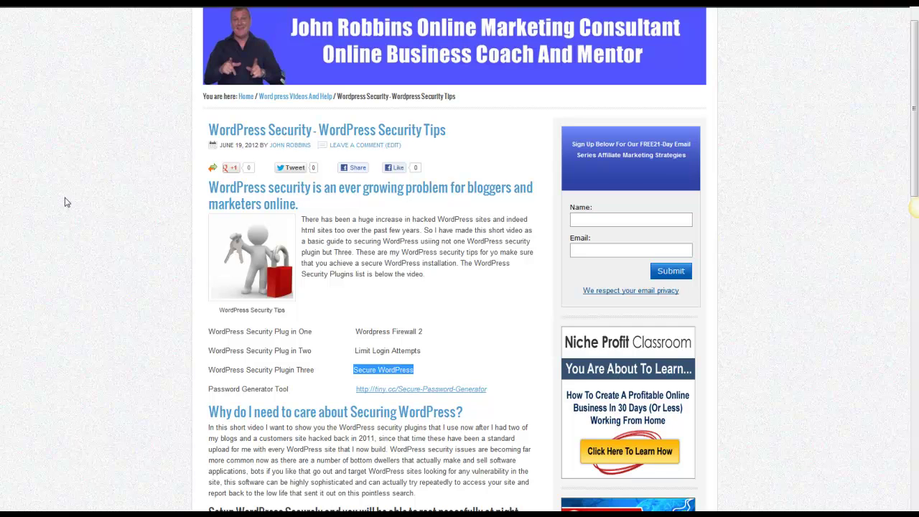
{"action": "left_click", "coordinate": [65, 203]}
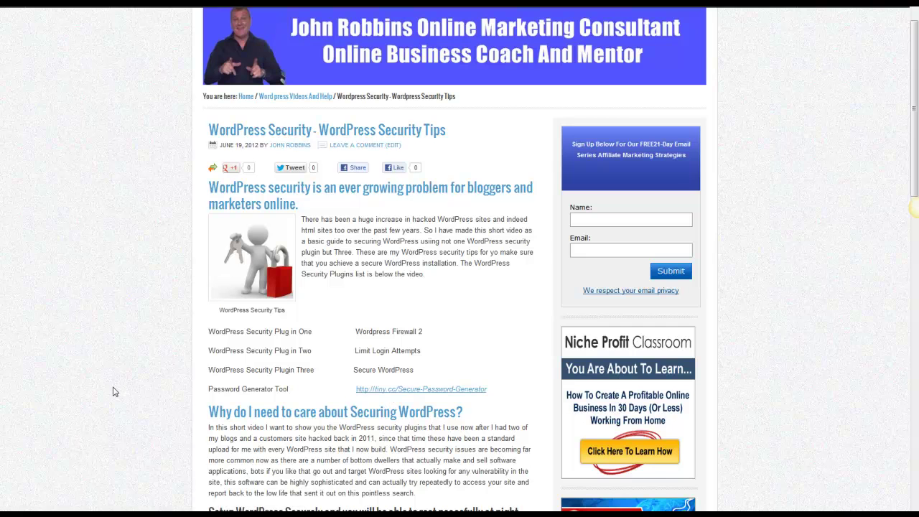
{"action": "scroll", "coordinate": [112, 390], "scroll_direction": "up", "scroll_amount": 2}
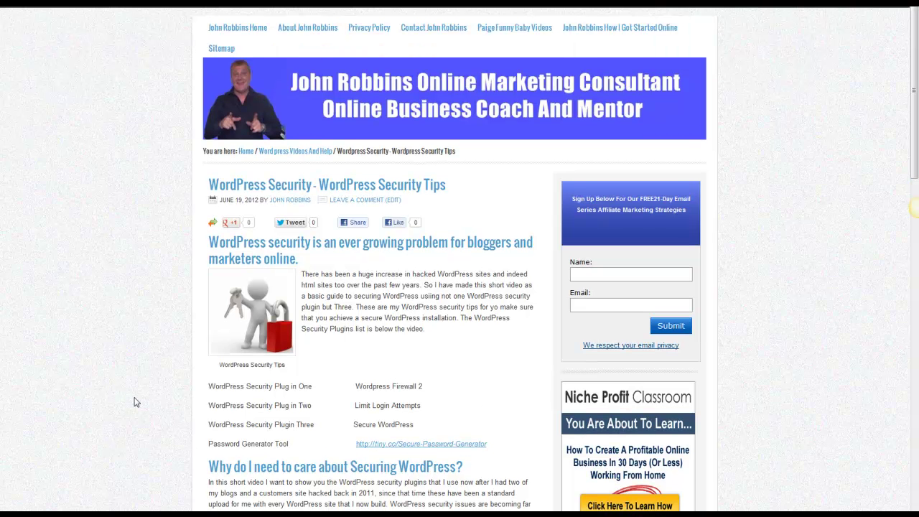